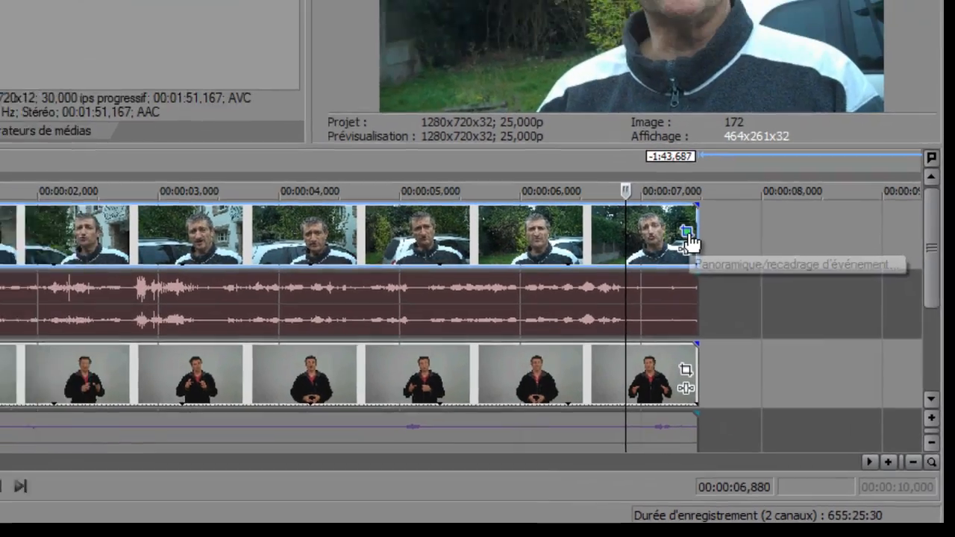
Enlarge the crop frame of the outdoor clip on track 1 to about 2630 × 1479, shrinking its picture into the upper-right quarter.
click(651, 193)
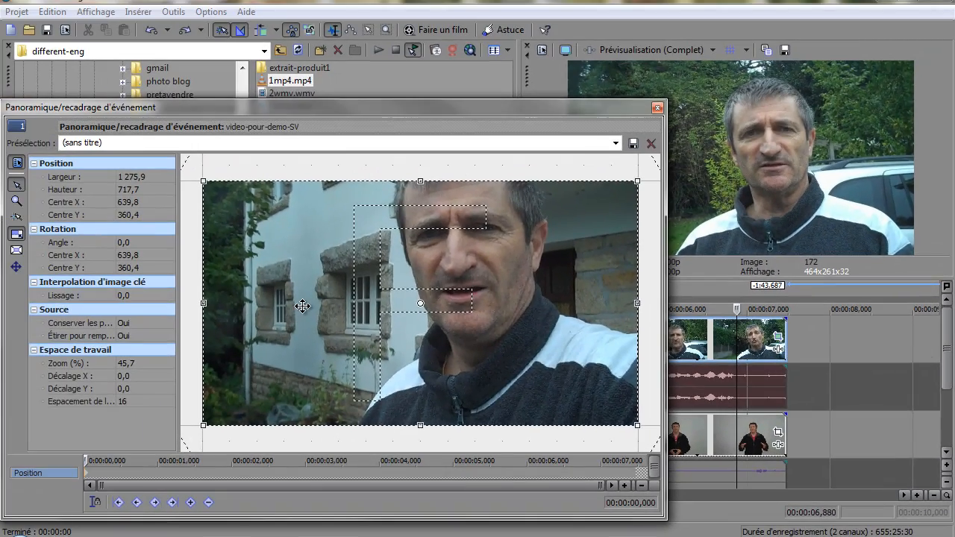
scroll(302, 305, down, 5)
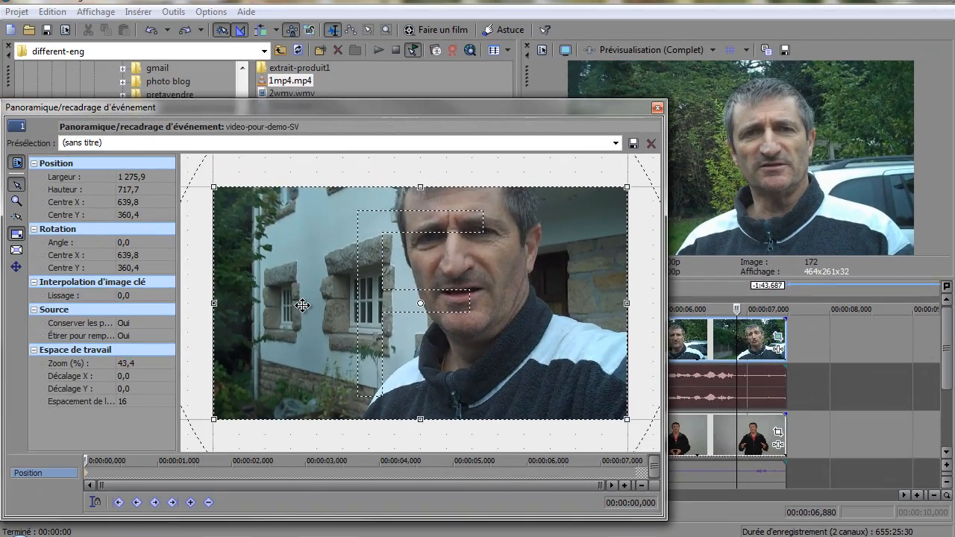
scroll(303, 305, down, 5)
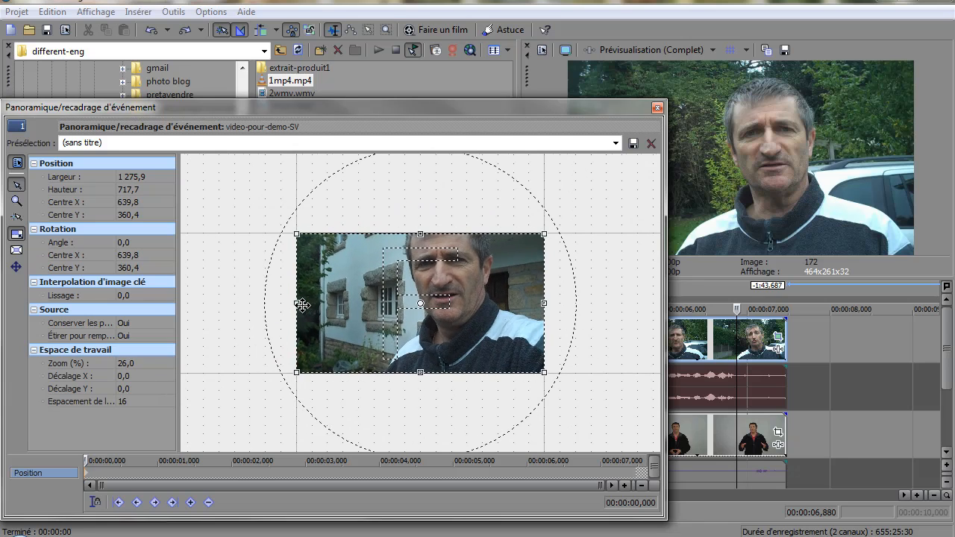
scroll(303, 305, down, 1)
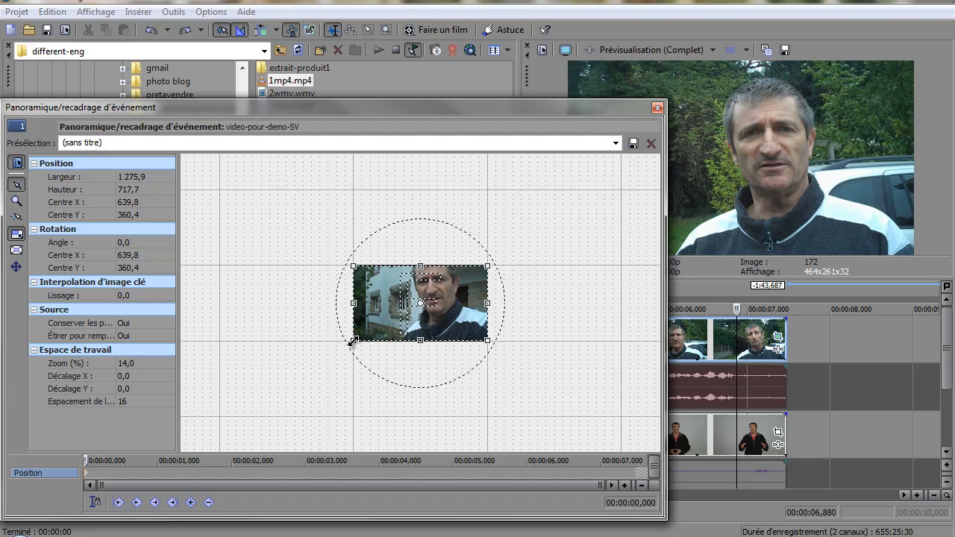
drag(353, 341, 211, 467)
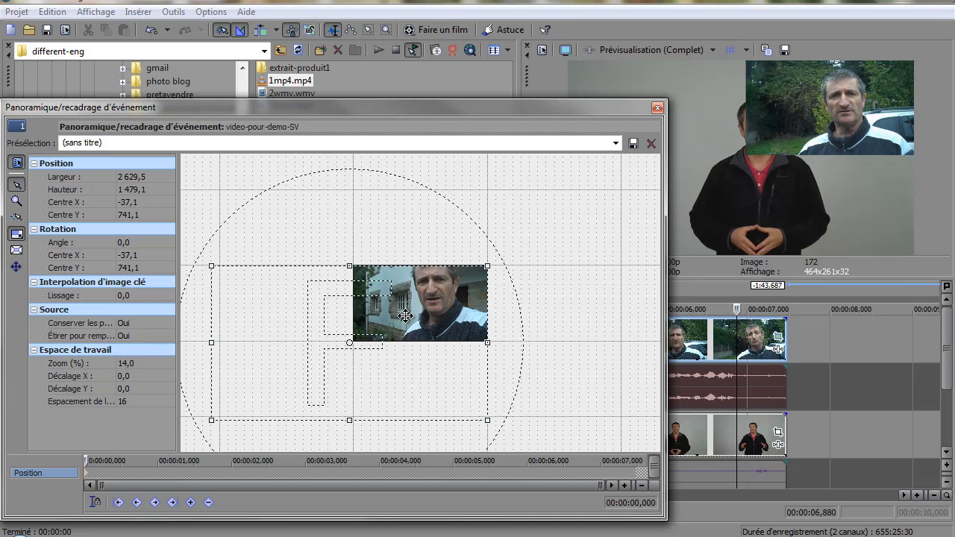
Nudge the outdoor clip's crop frame to centre X -15.7 and Y 719.7, leaving a small margin, and close its pan/crop settings.
drag(404, 316, 405, 316)
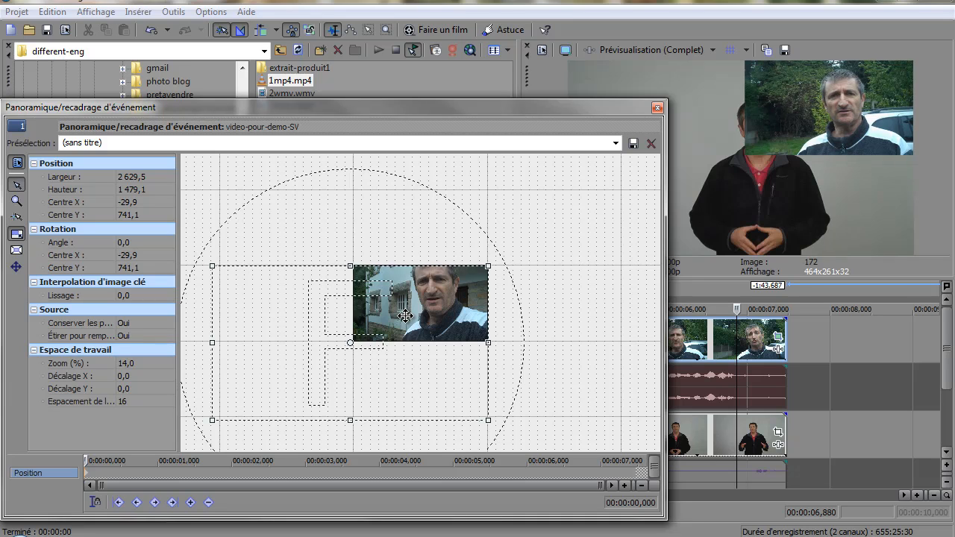
key(Right)
key(Right)
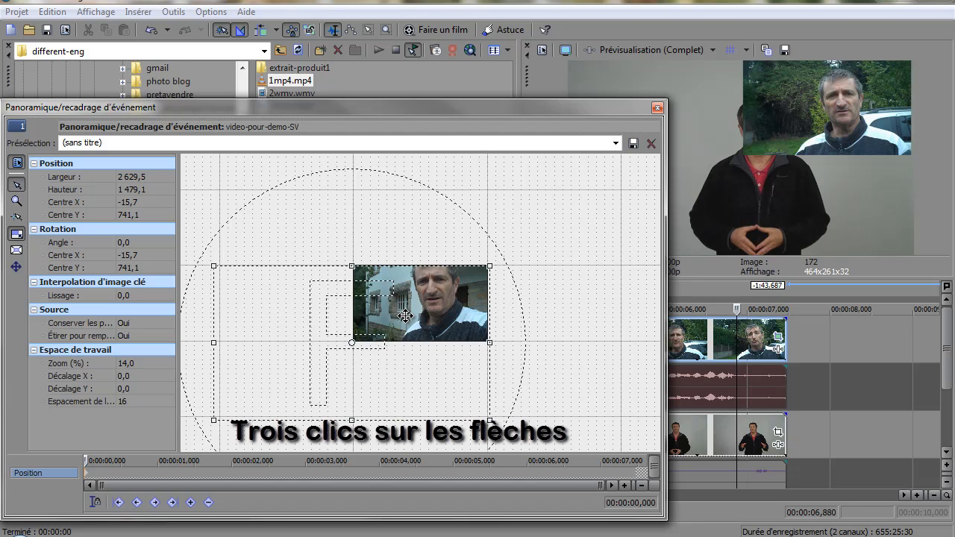
key(Up)
key(Up)
key(Up)
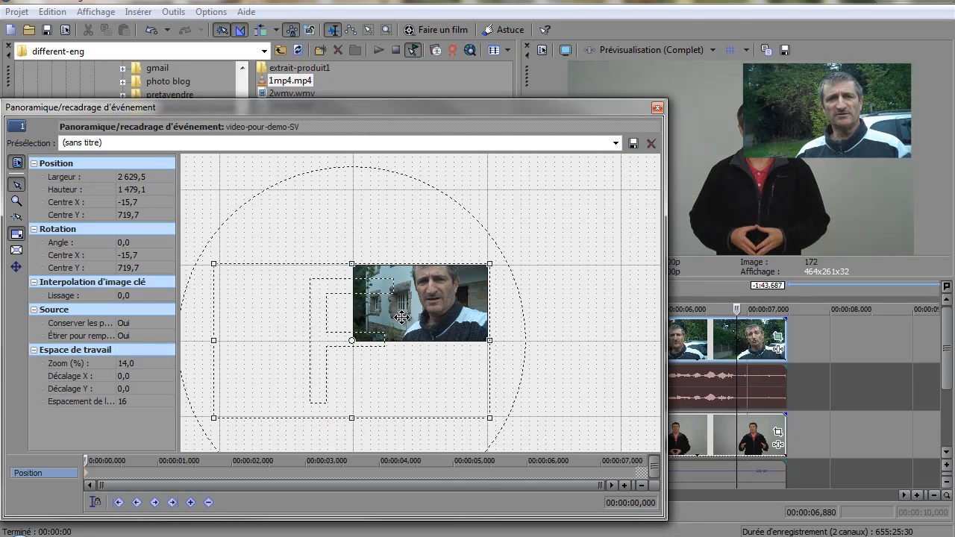
click(656, 107)
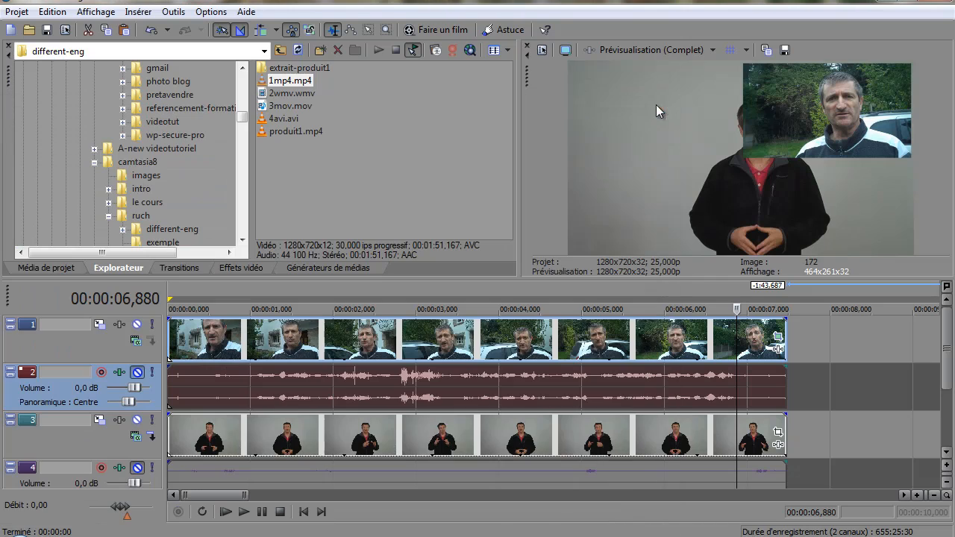
Enlarge the crop frame of 1mp4 on track 3 to about 2640 × 1485, centred at about X 1296, Y 718.5.
click(778, 433)
scroll(523, 383, down, 5)
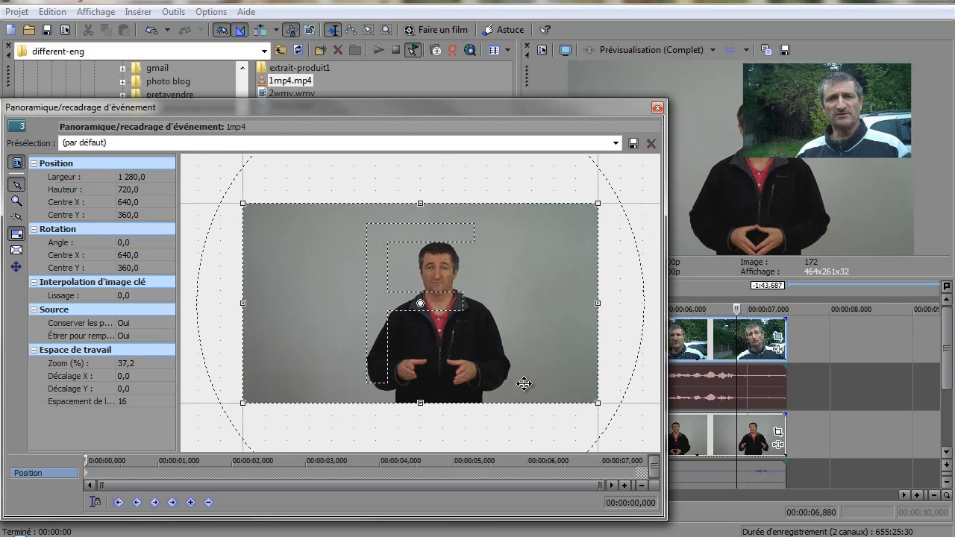
scroll(523, 384, down, 3)
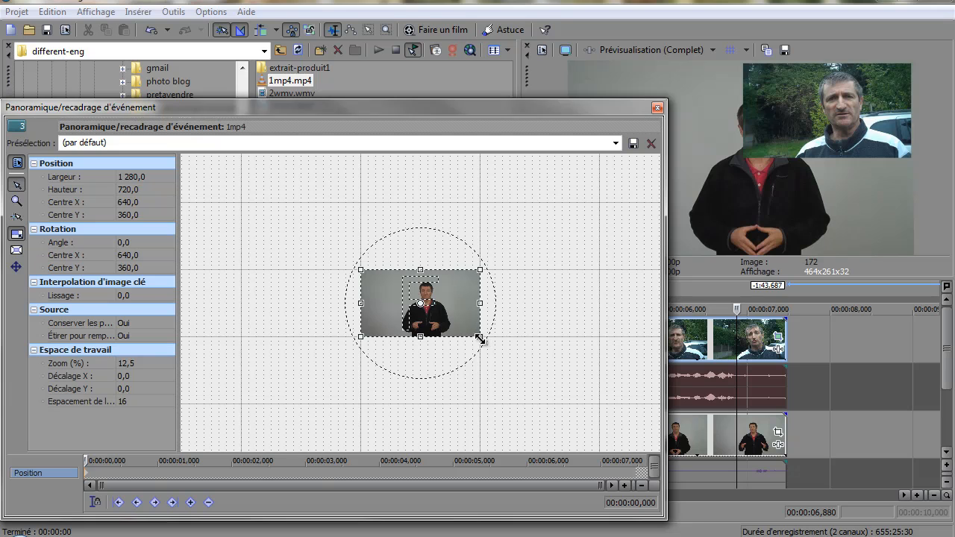
drag(480, 338, 606, 464)
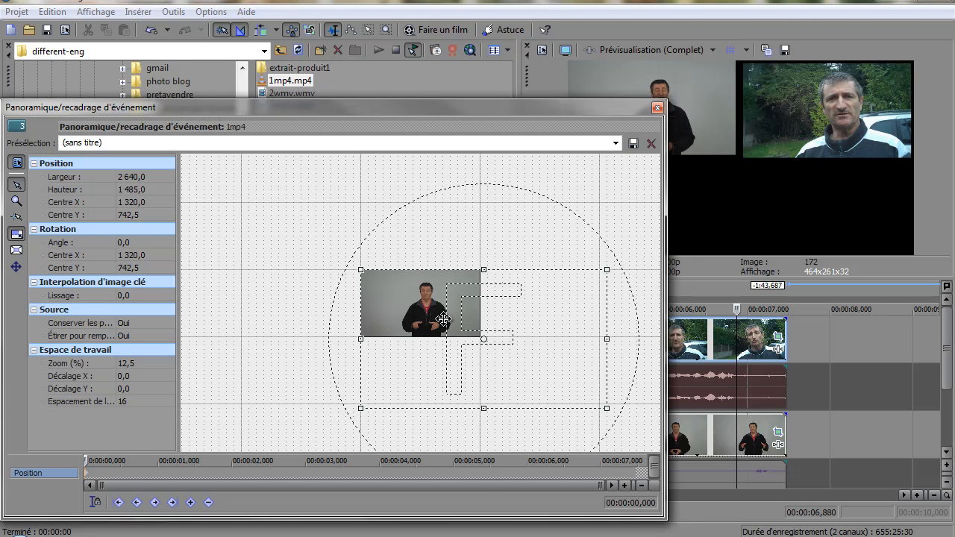
drag(443, 319, 441, 317)
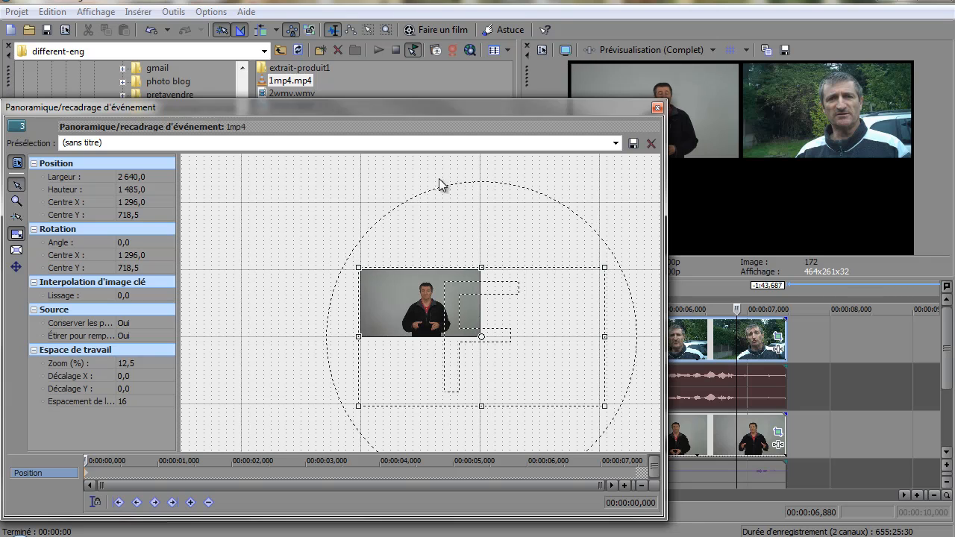
click(658, 108)
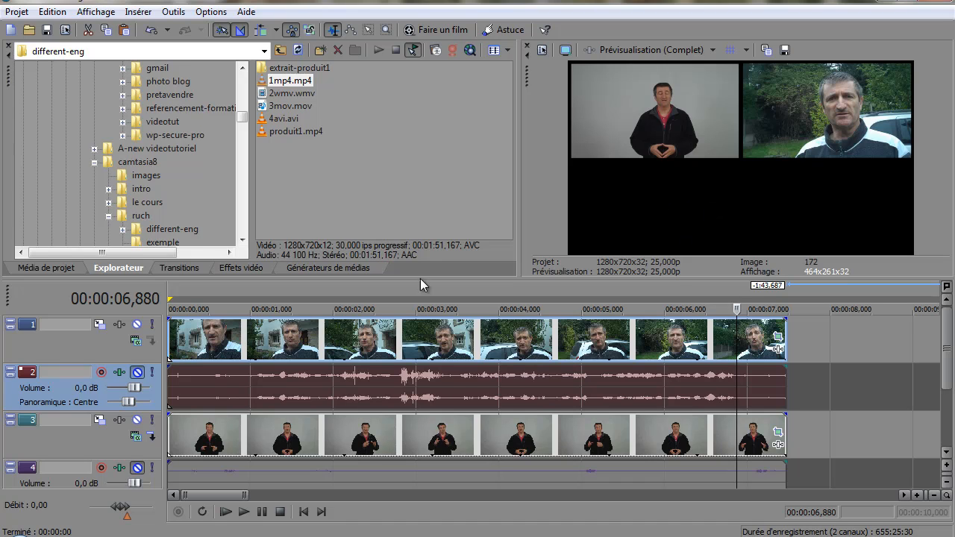
Add a Texte Sony title with the Texte par défaut preset at the timeline start on a new track below the others.
click(317, 267)
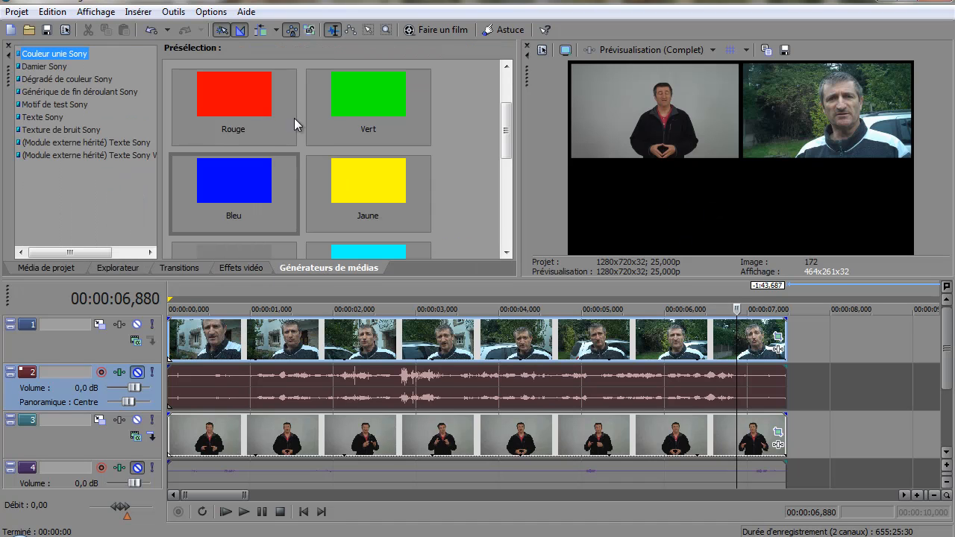
click(58, 120)
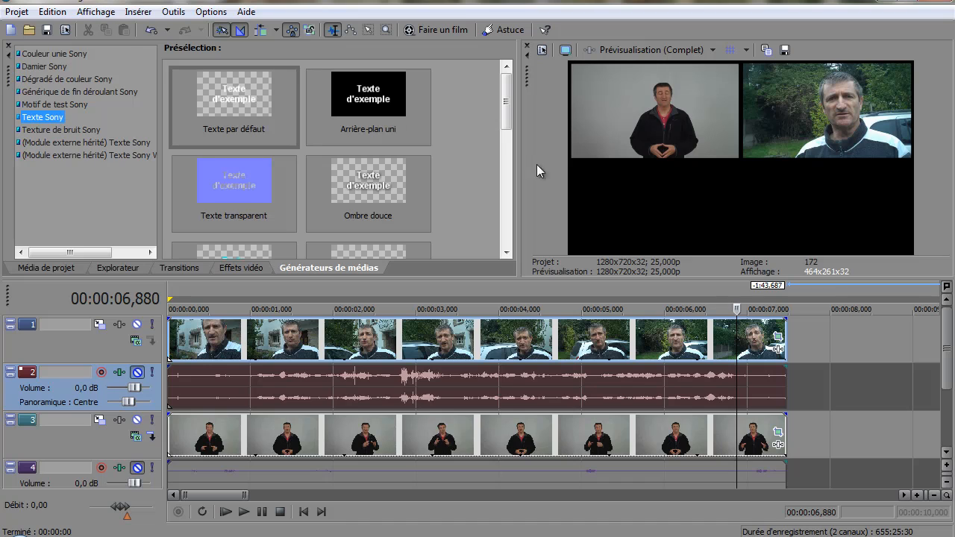
drag(947, 349, 951, 405)
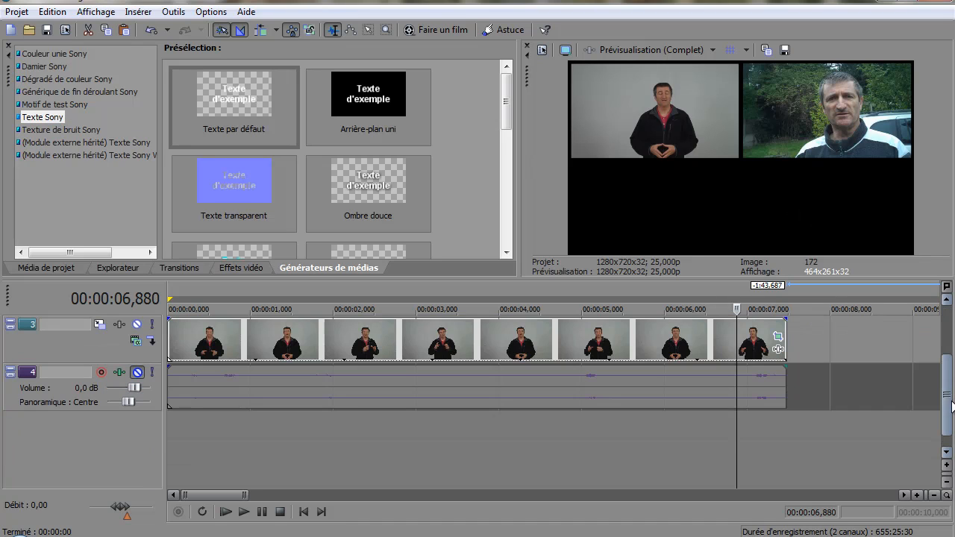
drag(217, 91, 156, 436)
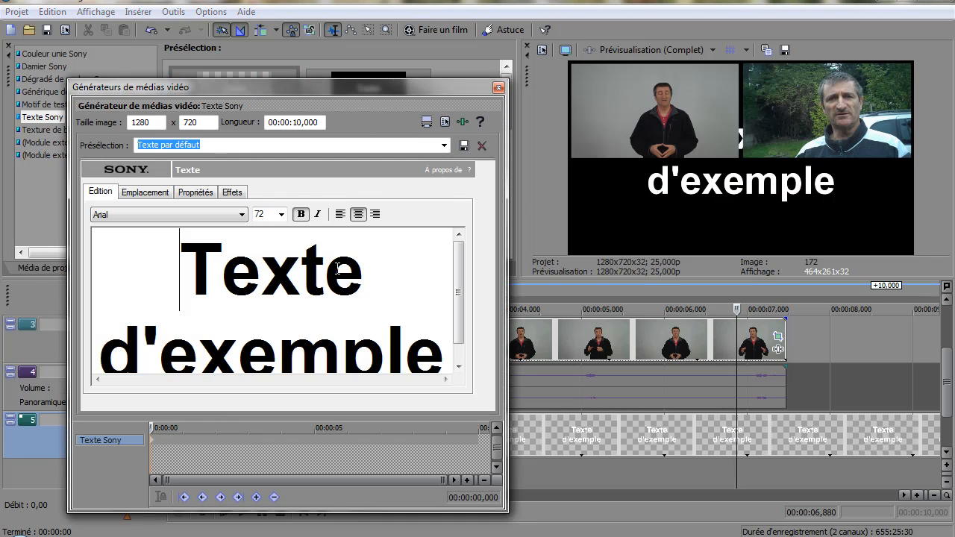
Replace the title's sample text with "Texte ici" and place it in the lower half at about X -0.009, Y 0.434.
click(435, 358)
drag(435, 358, 96, 247)
text(Texte ici)
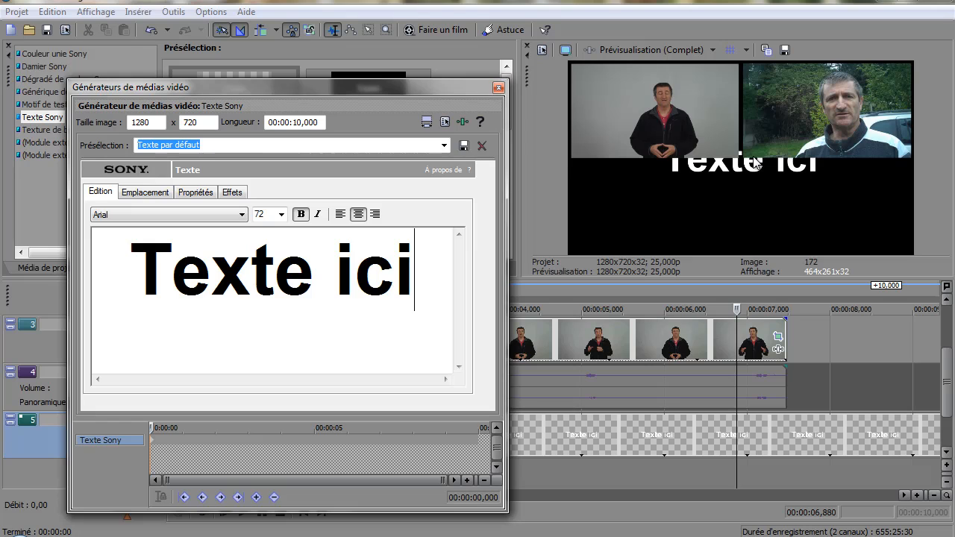
click(152, 193)
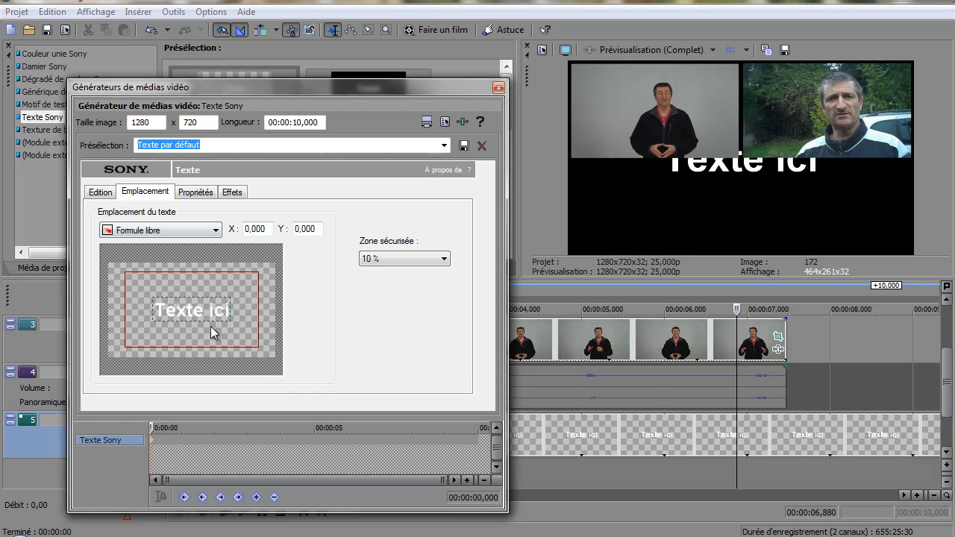
drag(209, 313, 207, 335)
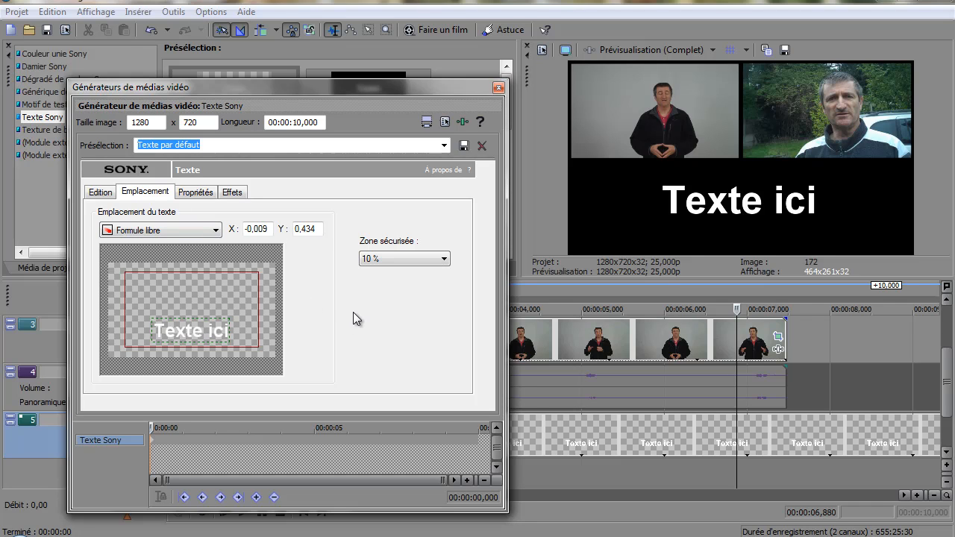
click(497, 87)
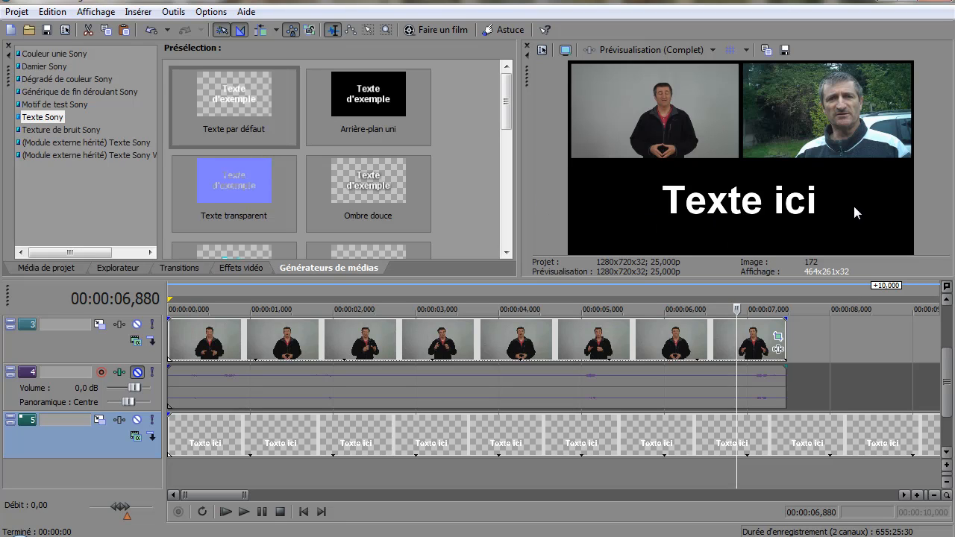
Add a Bleu solid-colour background at the timeline start on a new track below the title.
click(37, 53)
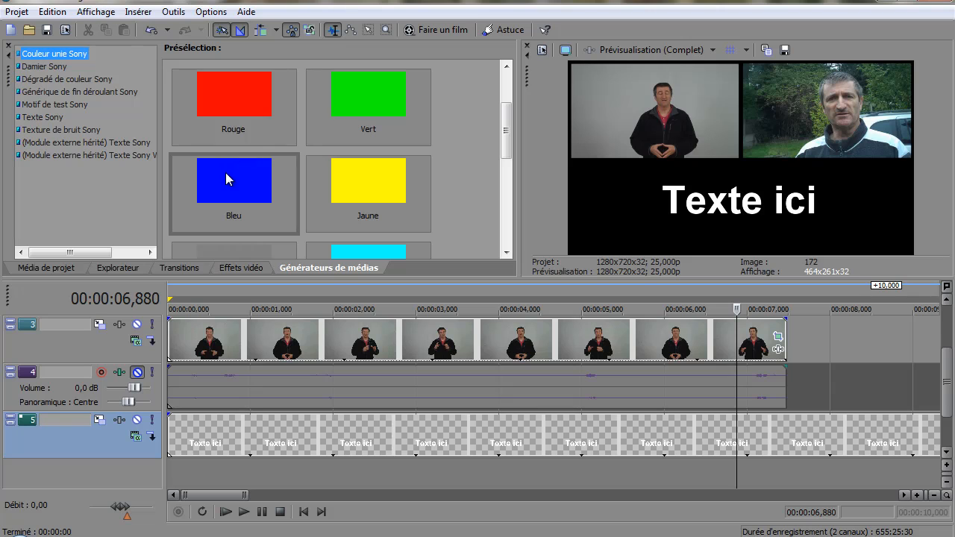
drag(225, 172, 166, 478)
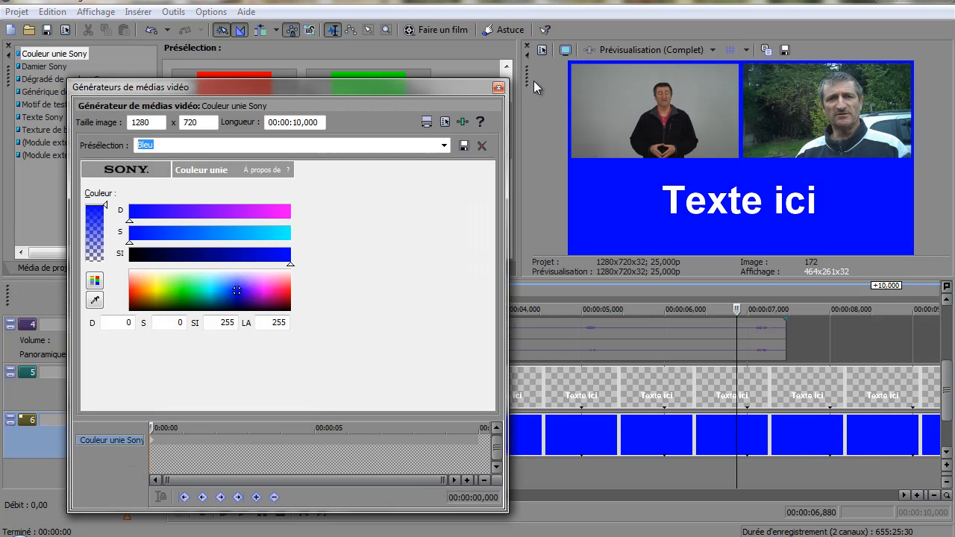
click(498, 88)
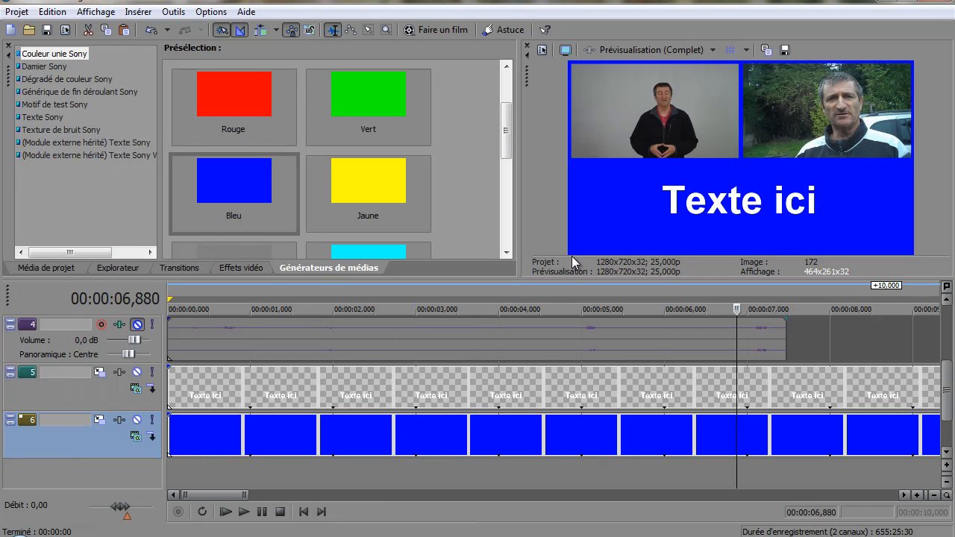
Play the composition from near the start to review both videos, the title and the blue background together.
click(191, 425)
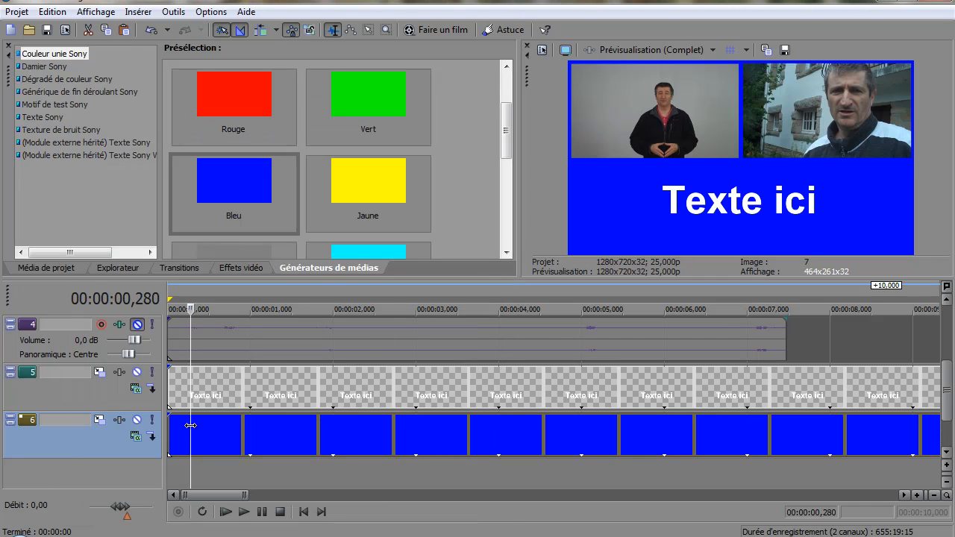
key(space)
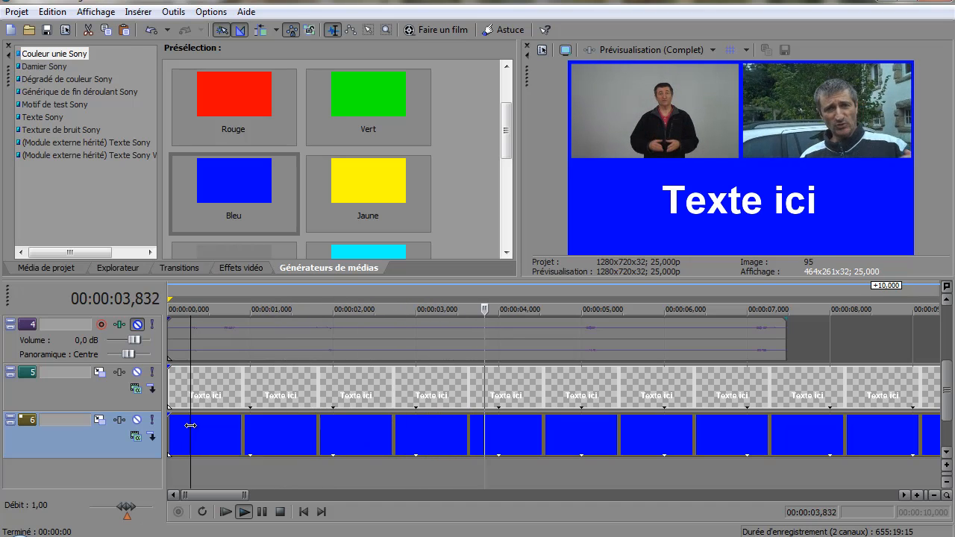
key(space)
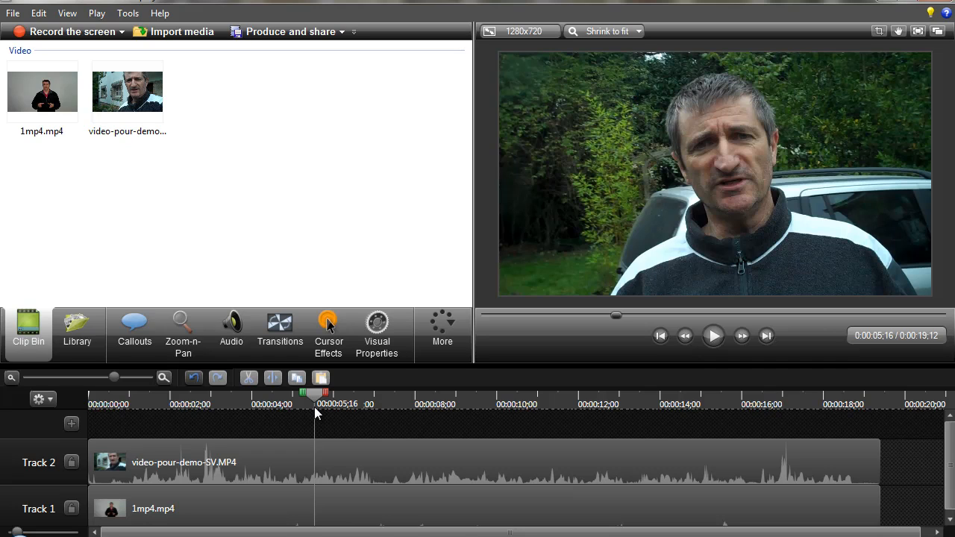
In Camtasia Studio, shrink the outdoor clip on Track 2 into the canvas's upper-left quarter and 1mp4 on Track 1 into the upper-right.
click(165, 447)
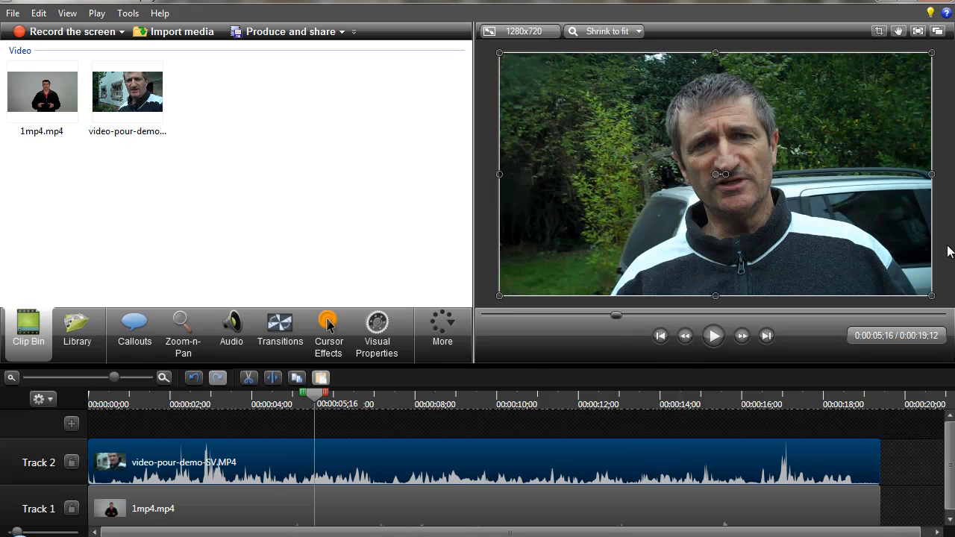
drag(931, 295, 722, 179)
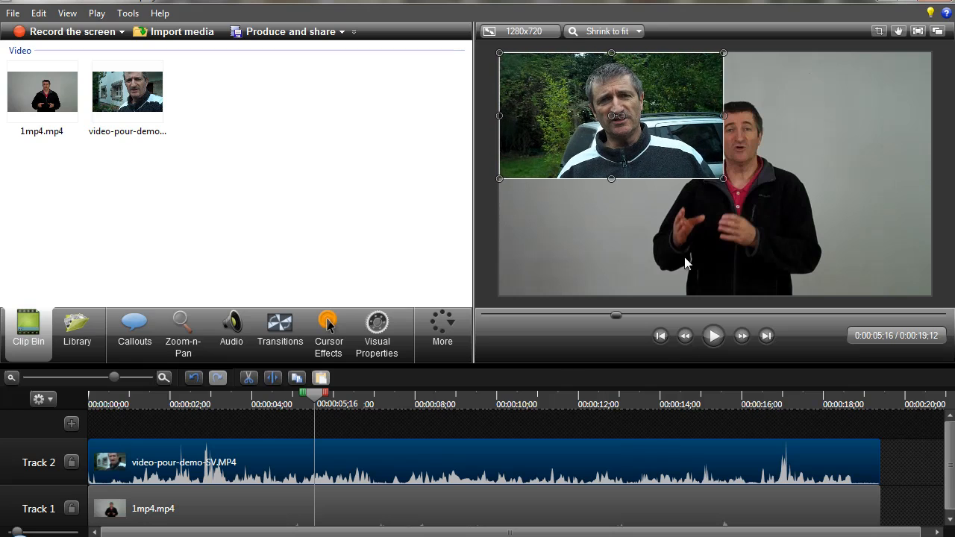
click(209, 515)
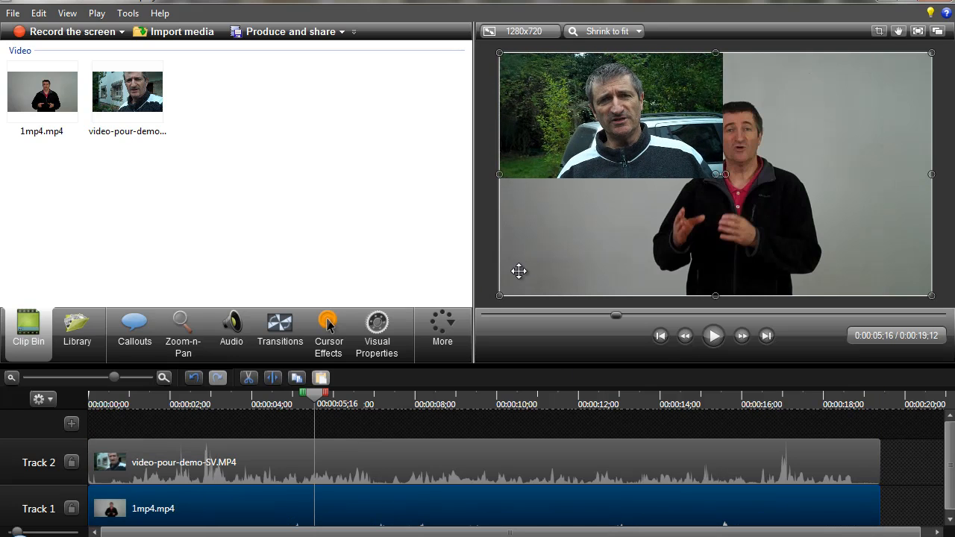
drag(500, 296, 726, 168)
drag(825, 168, 842, 166)
Shrink the outdoor clip slightly, shift both clips down from the canvas's upper edge, and enlarge 1mp4 until the clips meet.
click(692, 170)
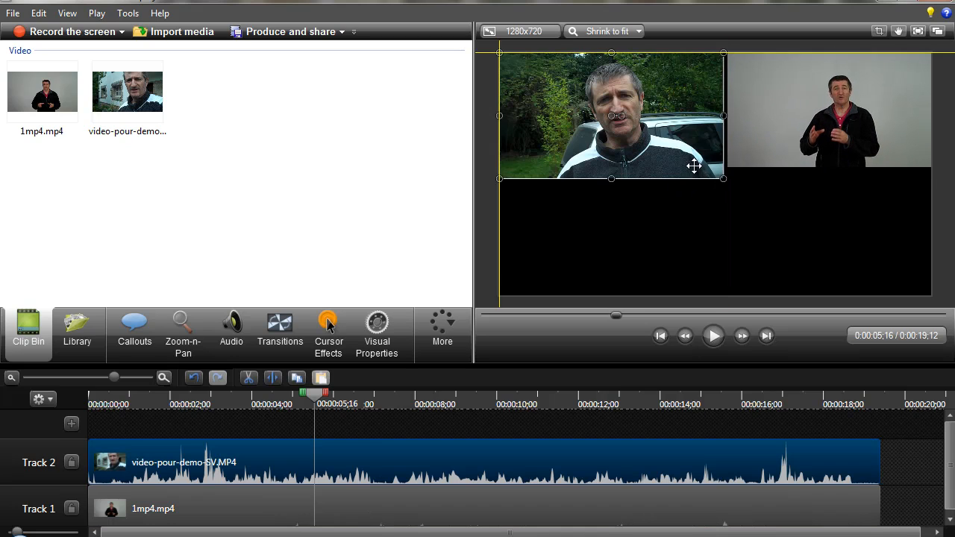
drag(723, 178, 713, 173)
drag(634, 133, 639, 139)
drag(799, 113, 799, 118)
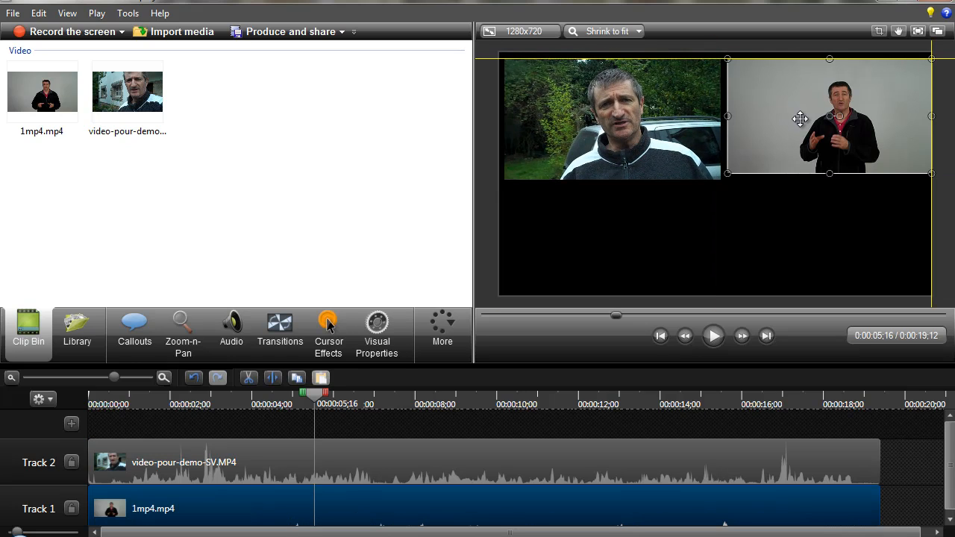
drag(725, 171, 722, 175)
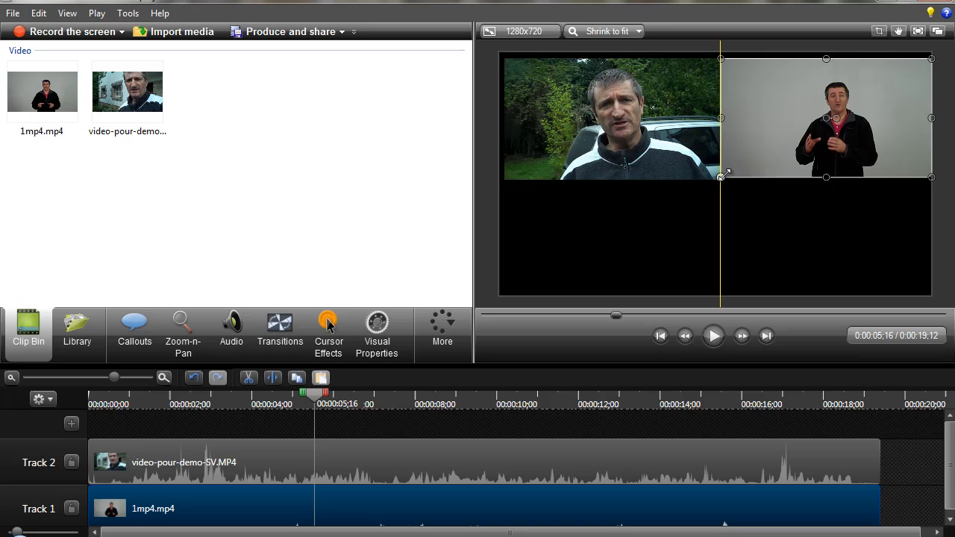
Resize and align both clips to matching sizes with a thin gap between them and small margins at the canvas edges.
click(667, 157)
drag(669, 159, 678, 157)
drag(720, 177, 715, 176)
click(779, 163)
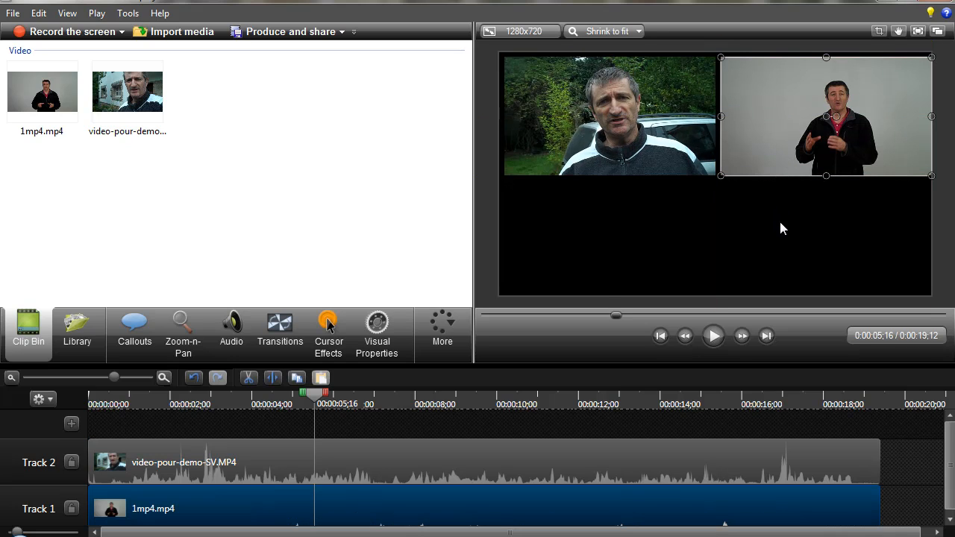
drag(925, 173, 920, 172)
click(862, 255)
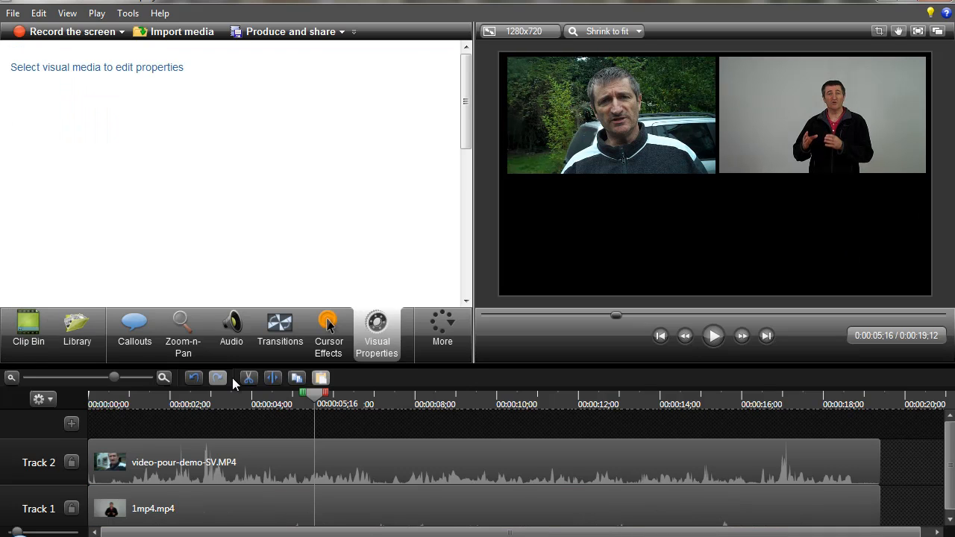
Add a text callout on a new track above the two videos and enter "Texte ici" as its text.
click(134, 332)
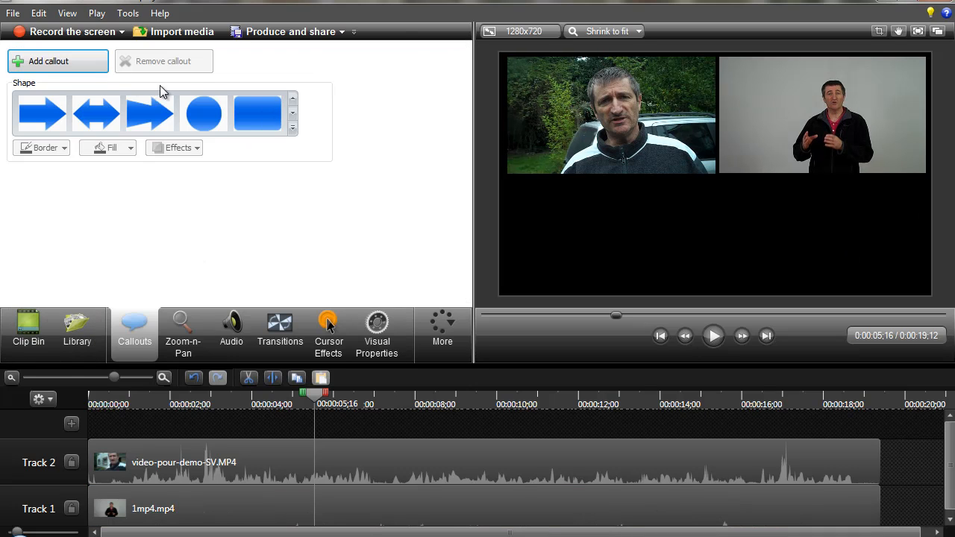
click(36, 66)
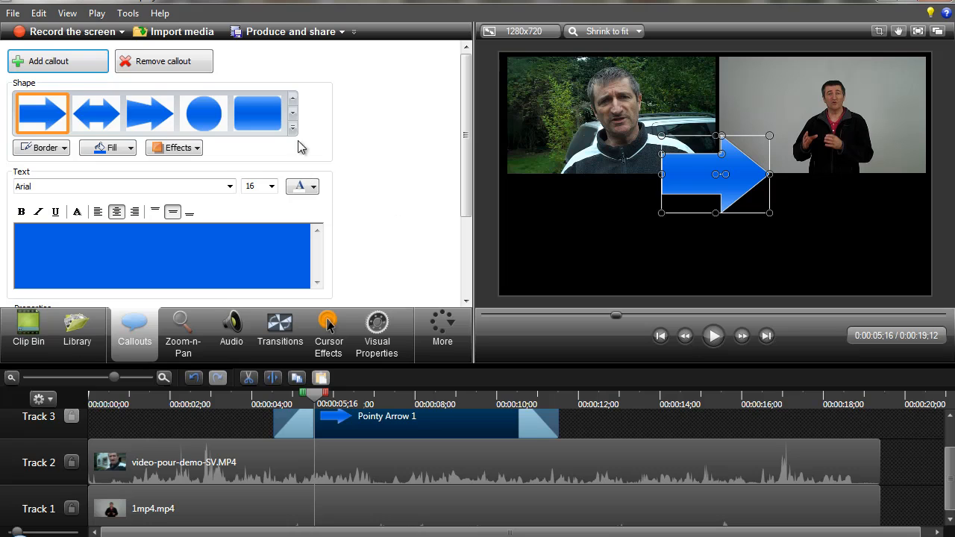
click(293, 128)
click(198, 411)
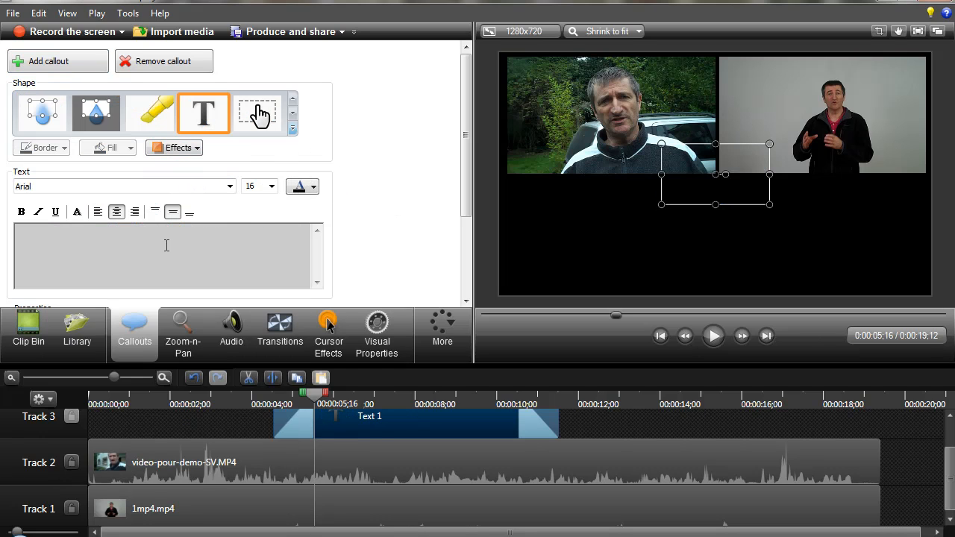
text(Texte ici)
Set the callout text "Texte ici" to white at font size 72.
drag(214, 243, 112, 254)
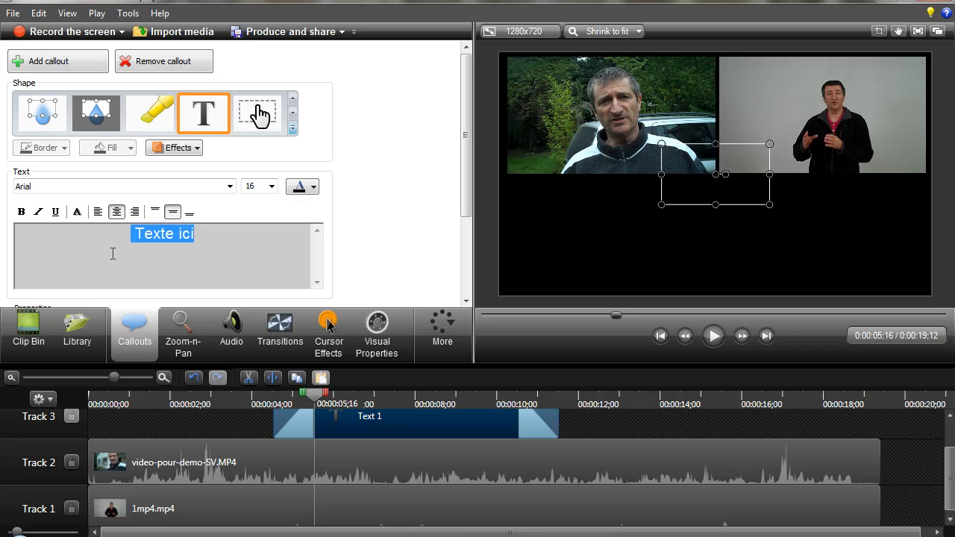
click(317, 193)
click(299, 221)
click(273, 189)
click(257, 344)
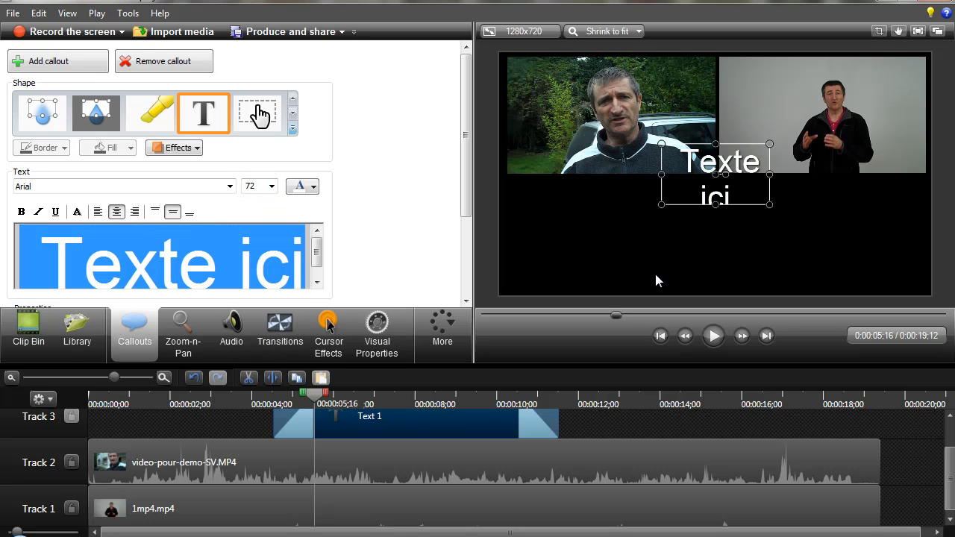
Widen the text box until "Texte ici" fits on one line and centre it on the canvas below both videos.
drag(664, 174, 591, 175)
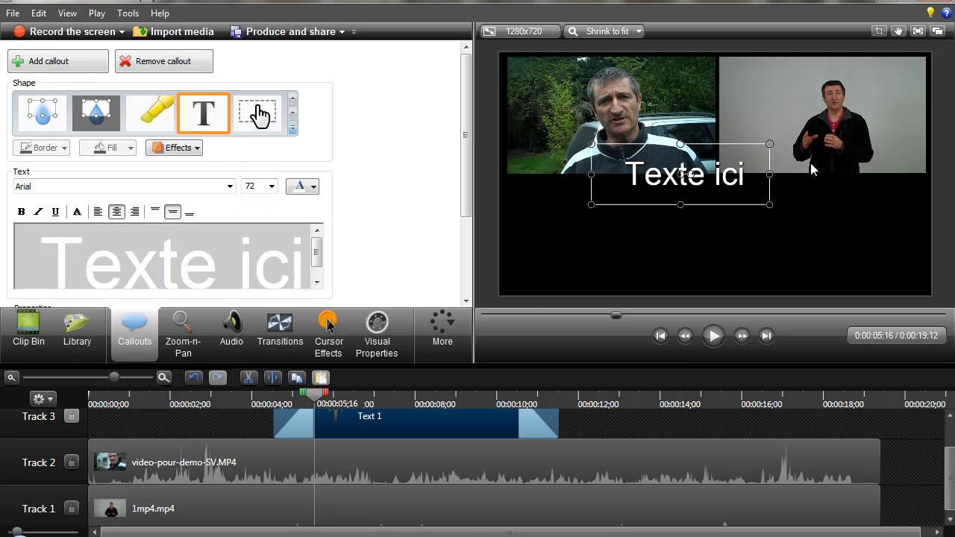
drag(769, 173, 791, 173)
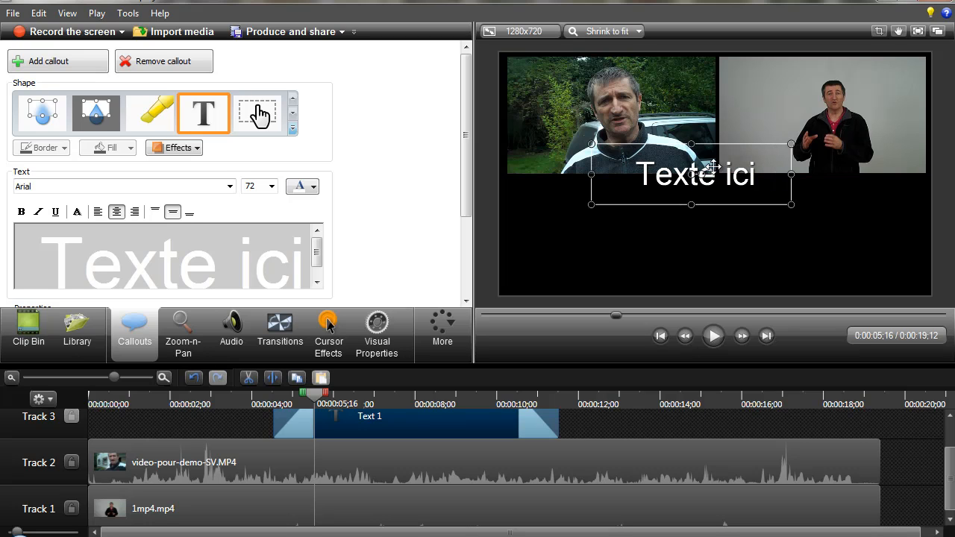
drag(699, 170, 723, 227)
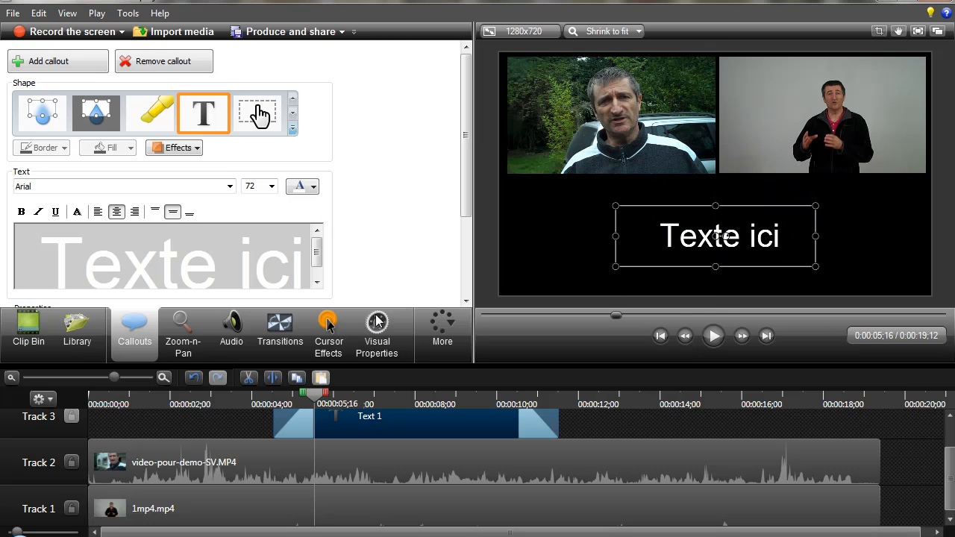
Make the callout text bold and move the callout on Track 3 to the start of the timeline.
triple_click(308, 269)
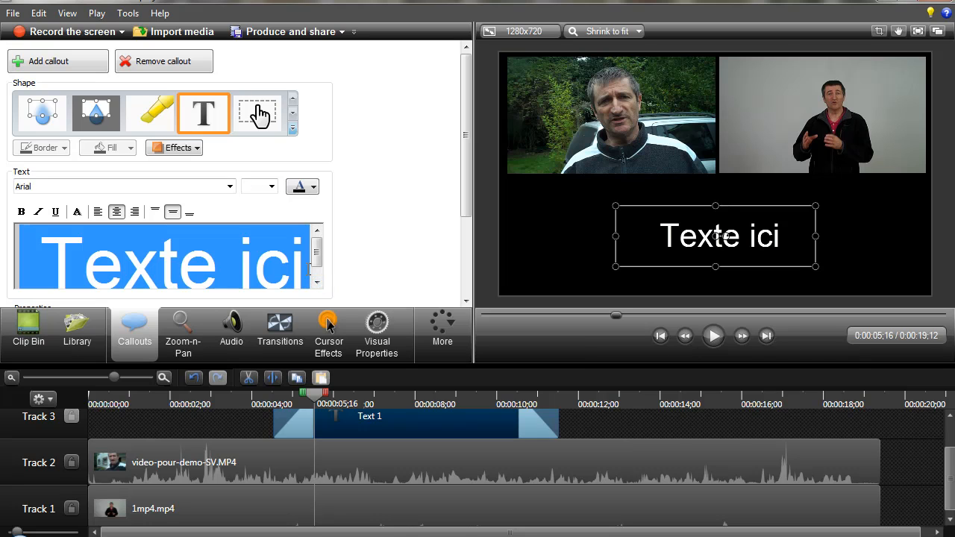
click(21, 212)
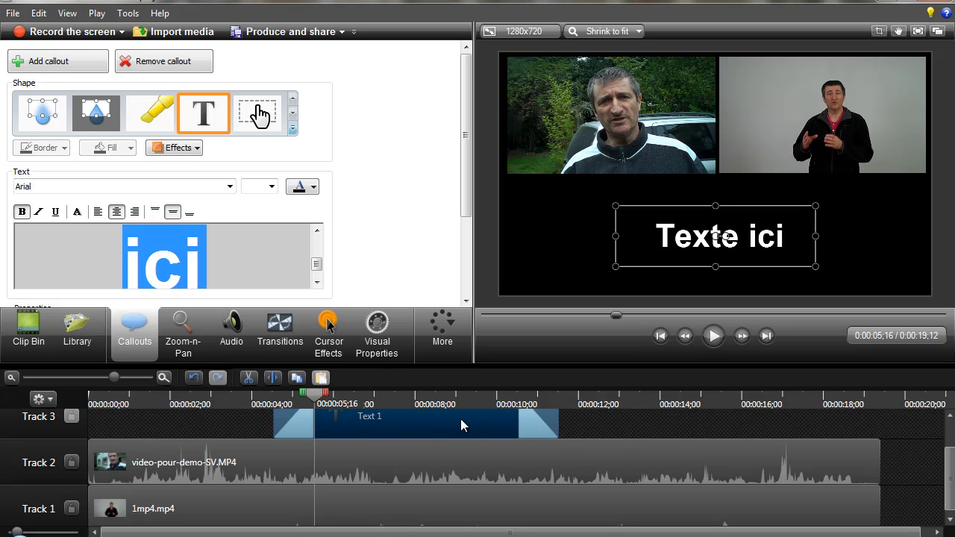
drag(461, 419, 274, 429)
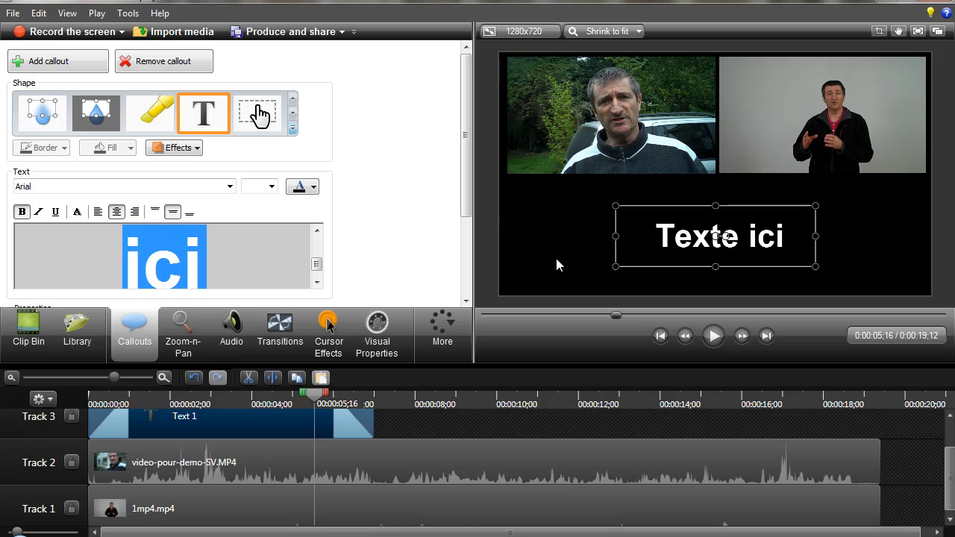
Change the project's background colour to dark blue, keeping the editing dimensions at 1280 x 720.
click(490, 32)
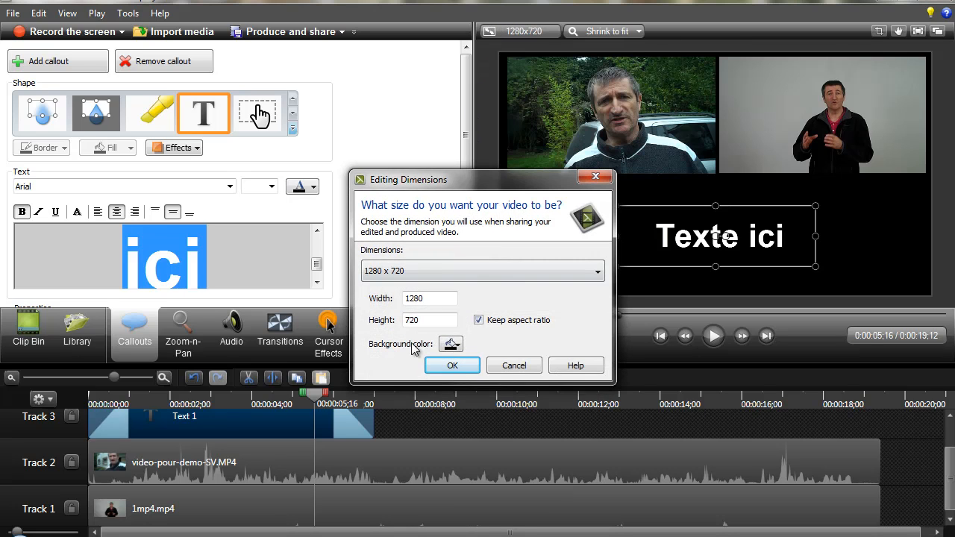
click(453, 344)
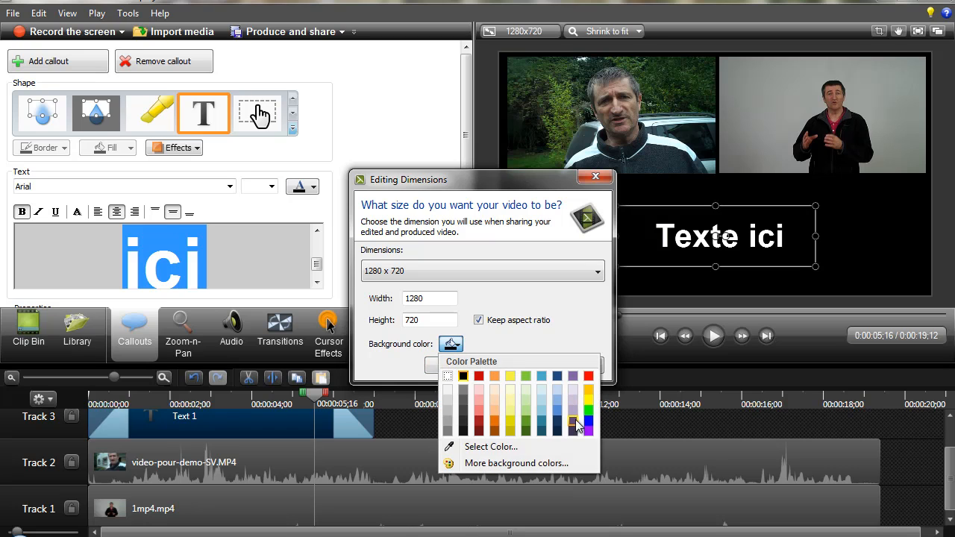
click(557, 376)
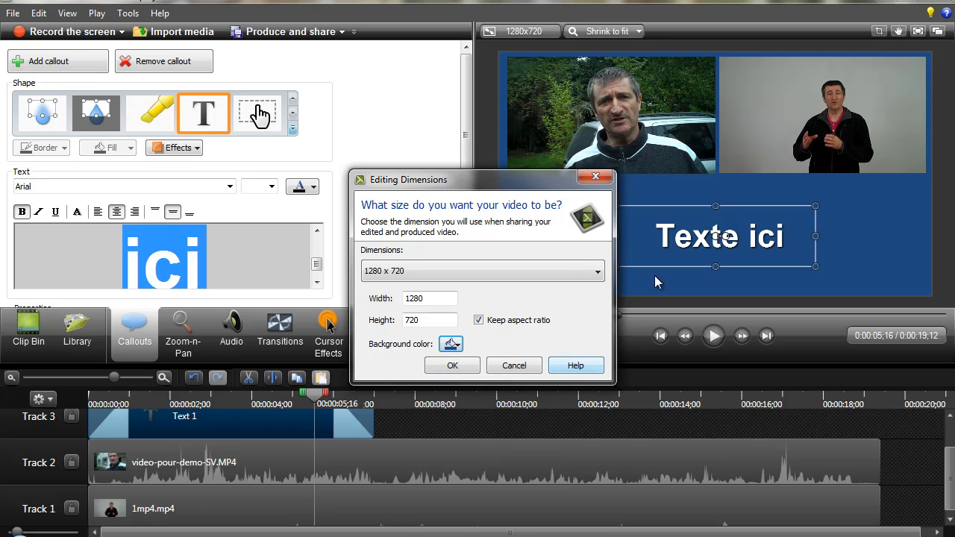
click(445, 366)
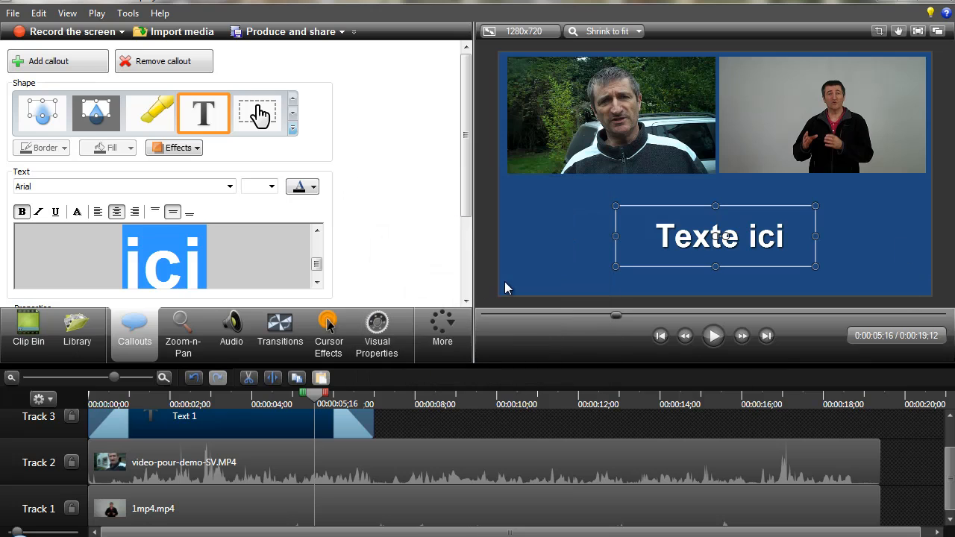
Play briefly from about the one-second mark to review both videos and the title on the blue background.
click(132, 397)
key(space)
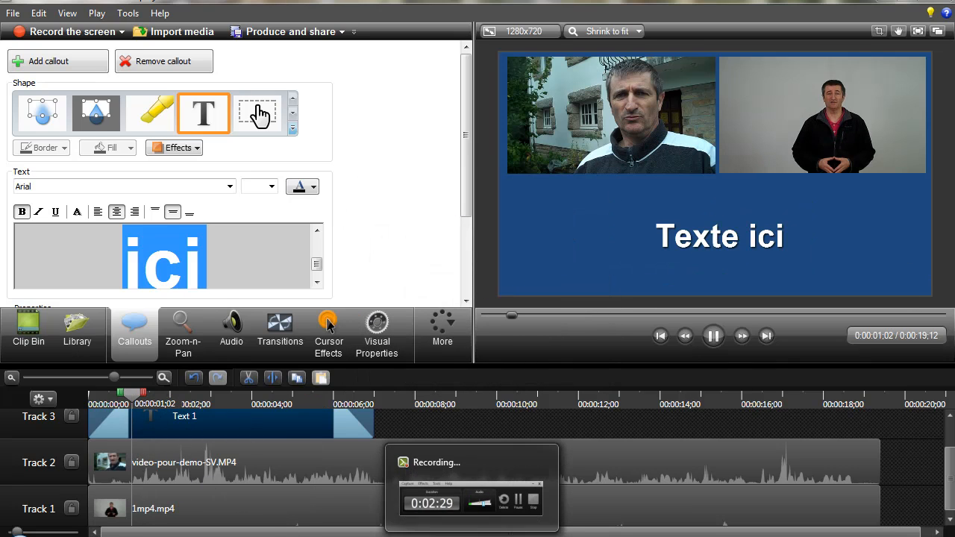
key(space)
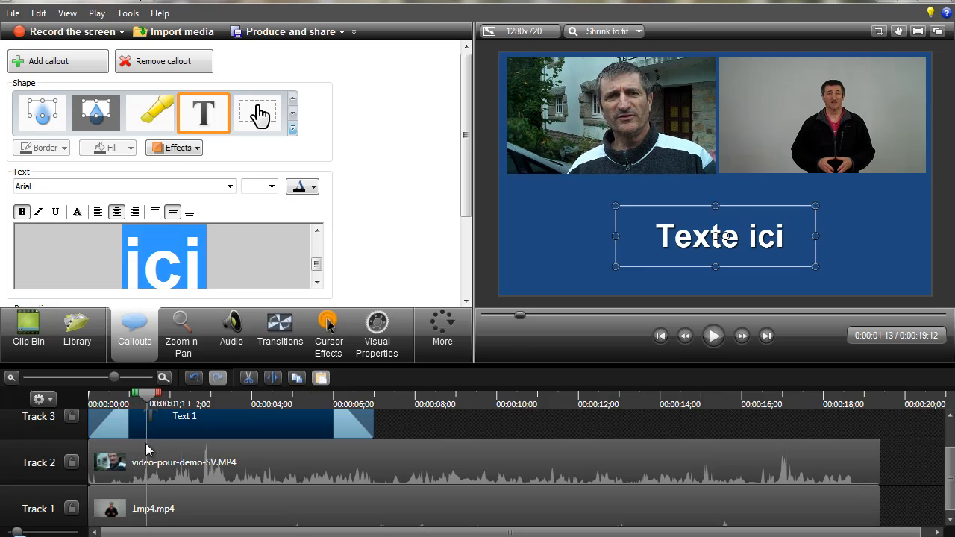
Silence the audio of the outdoor clip on Track 2 and of 1mp4 on Track 1.
click(249, 469)
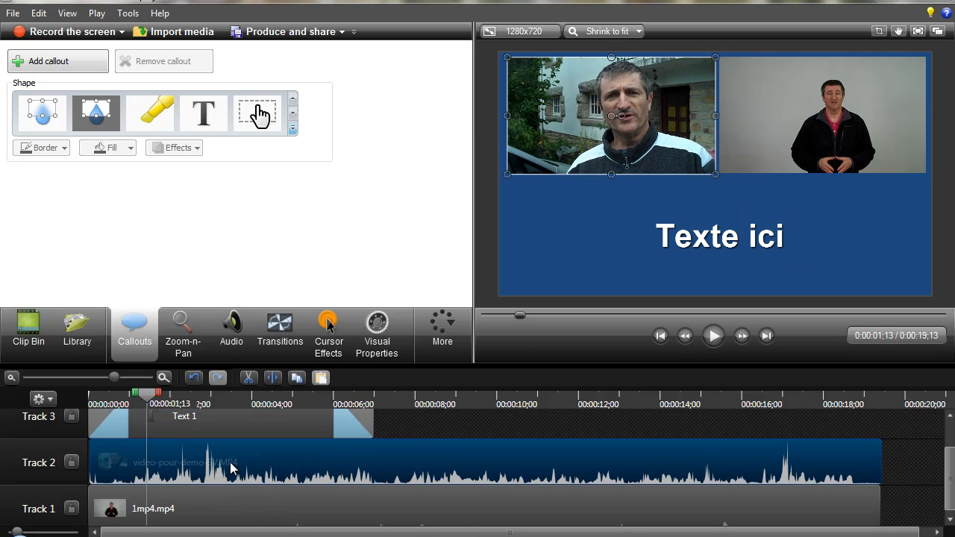
click(232, 323)
click(267, 237)
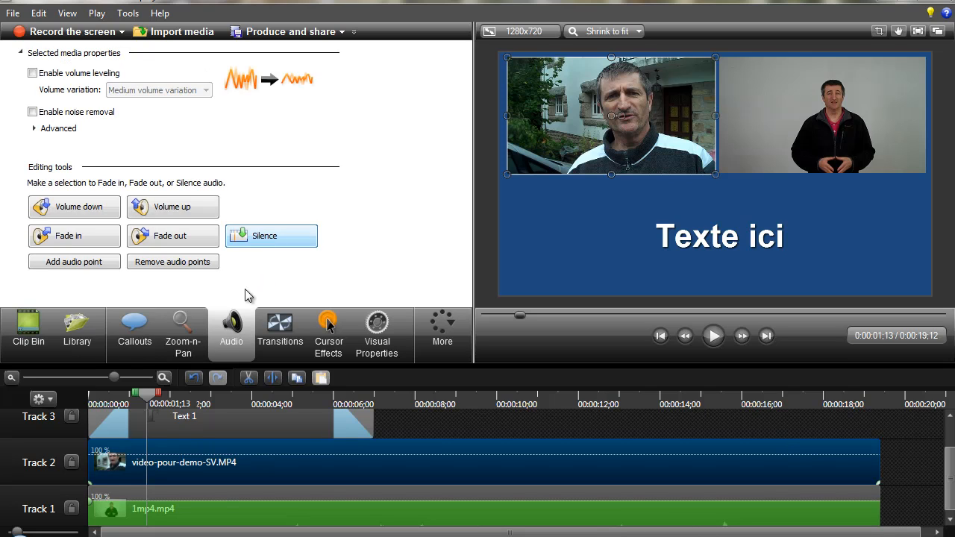
click(212, 506)
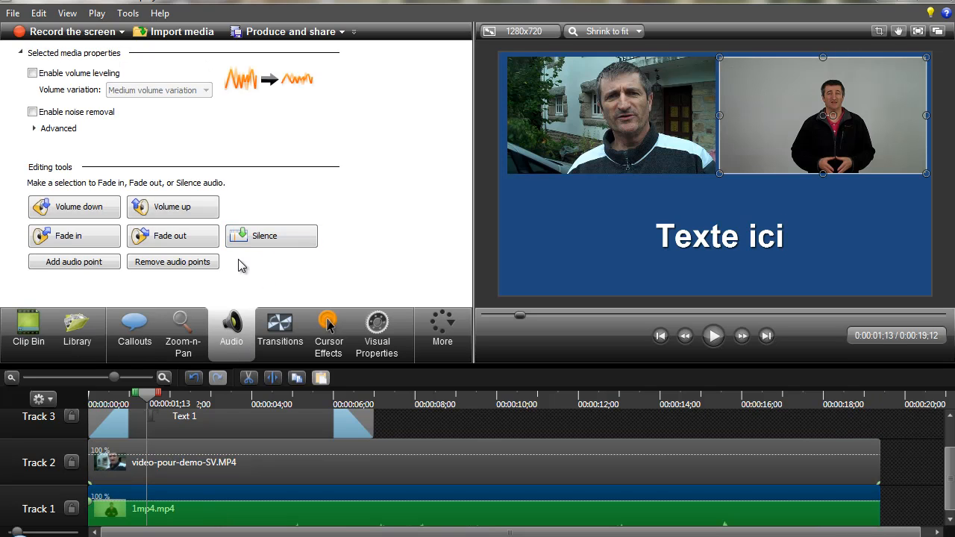
click(256, 237)
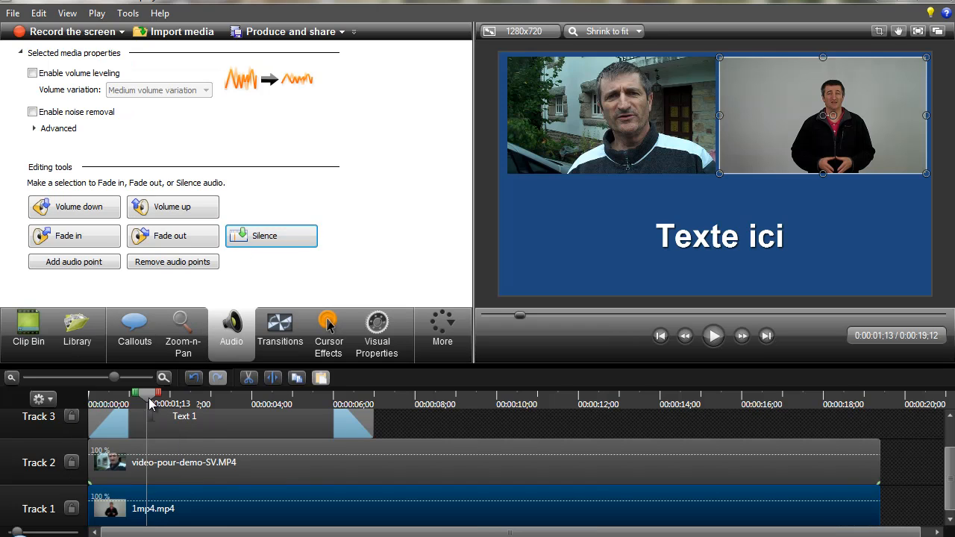
Play the composition to check the two silenced clips together with the title.
key(space)
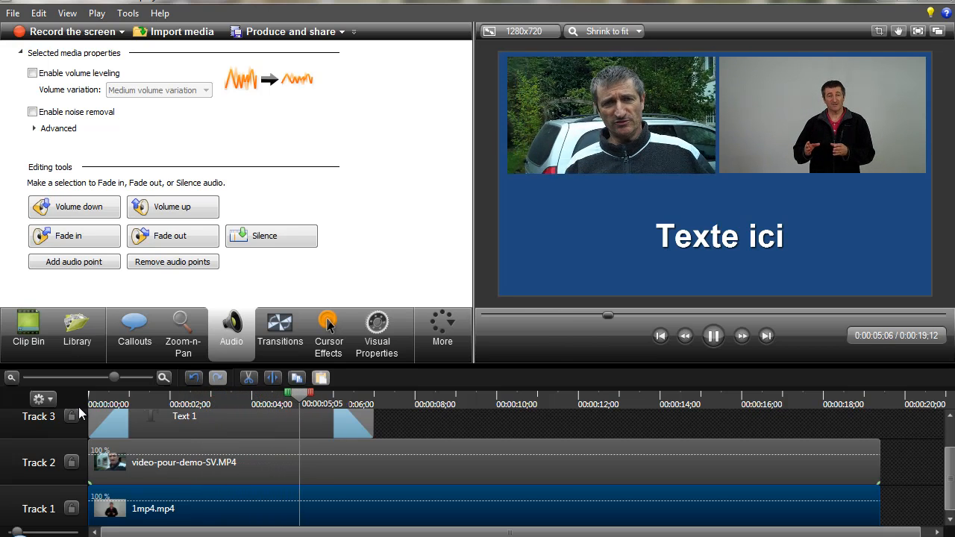
key(space)
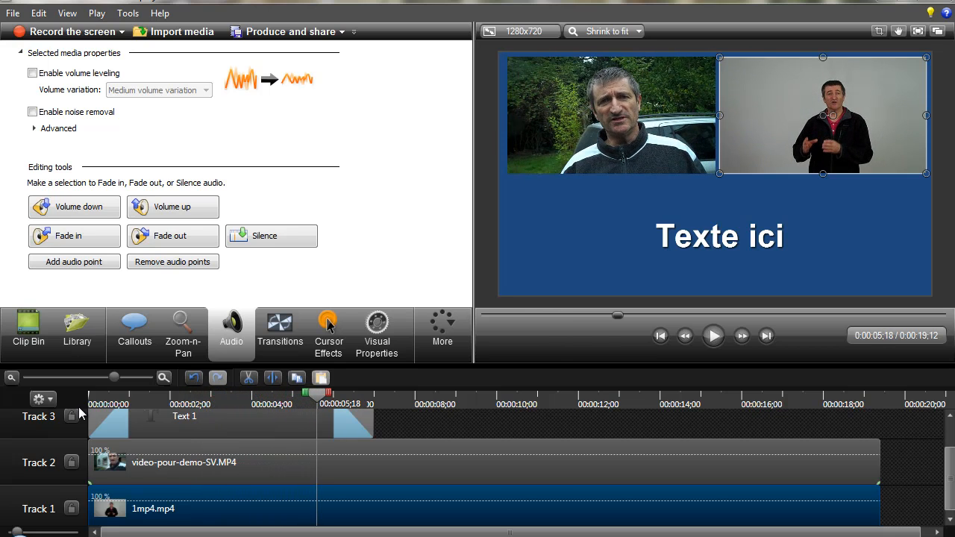